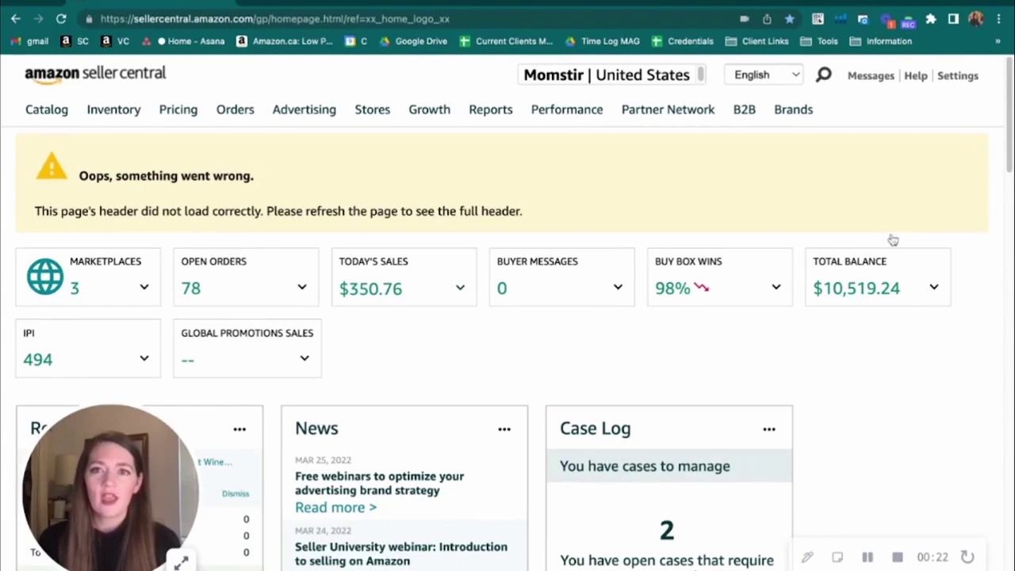
Bring up the Advertising menu in the top navigation bar of the home dashboard
mouse_move(287, 116)
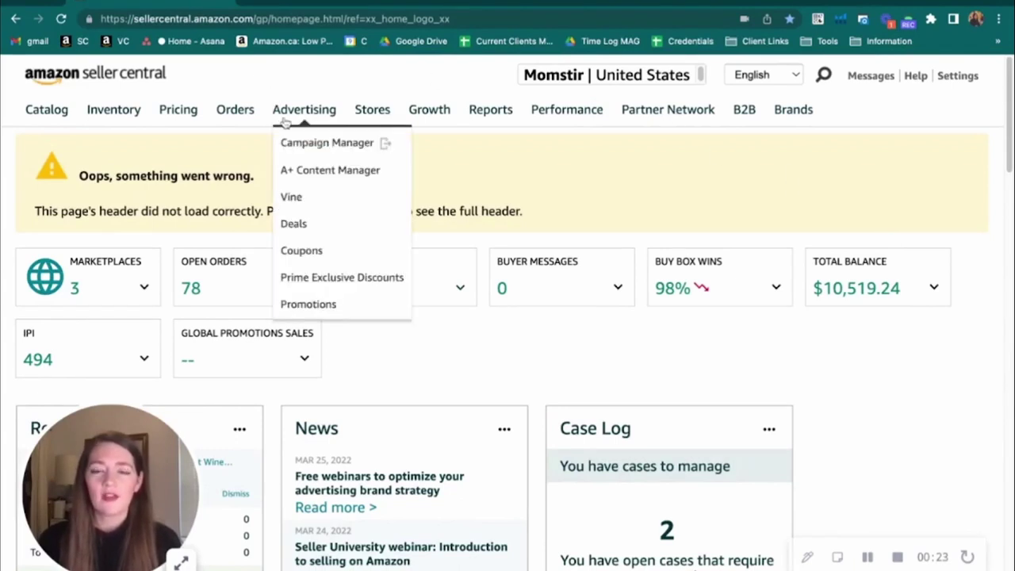
Go to A+ Content Manager and bring its table of 141 content entries into view
click(310, 180)
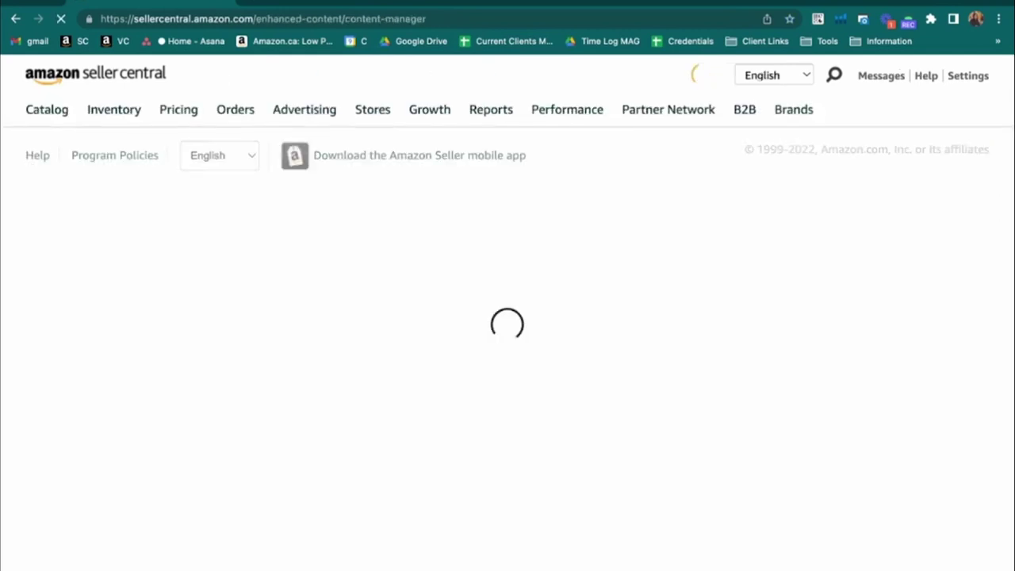
scroll(600, 394, down, 5)
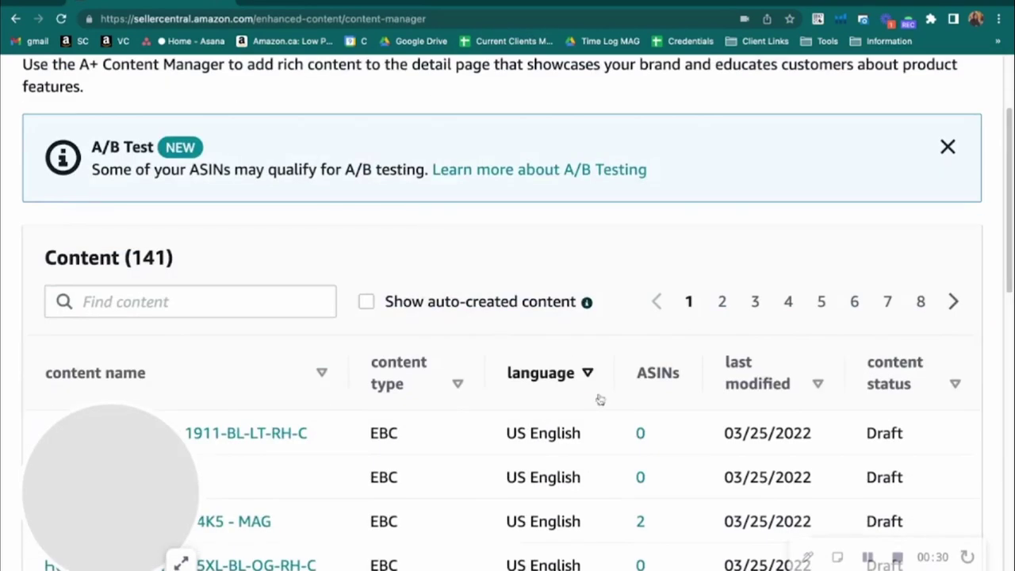
scroll(601, 394, down, 3)
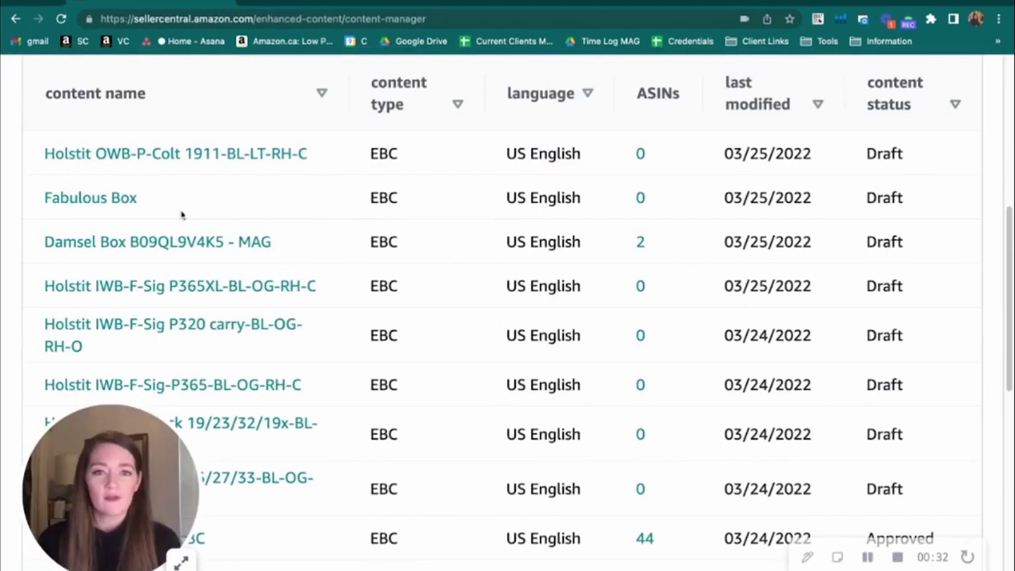
Open Damsel Box B09QL9V4K5 - MAG and review its preview down to the five-scent comparison chart
click(209, 248)
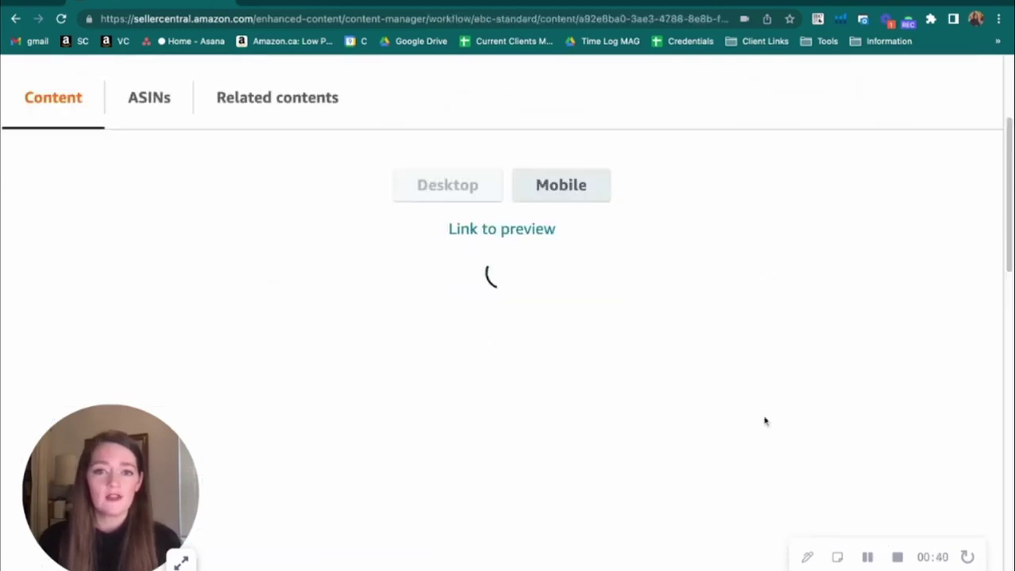
scroll(777, 384, down, 2)
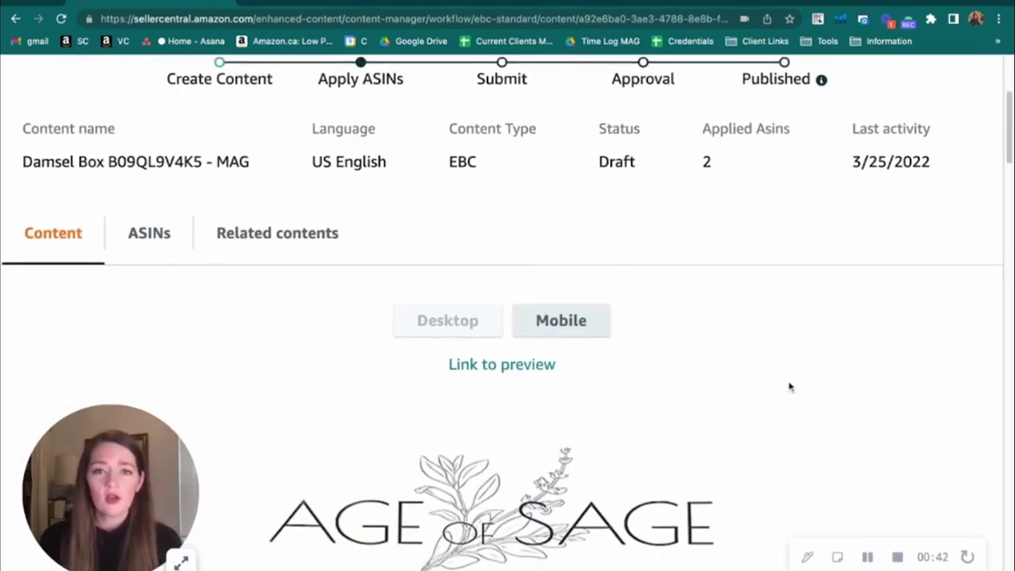
scroll(789, 387, down, 10)
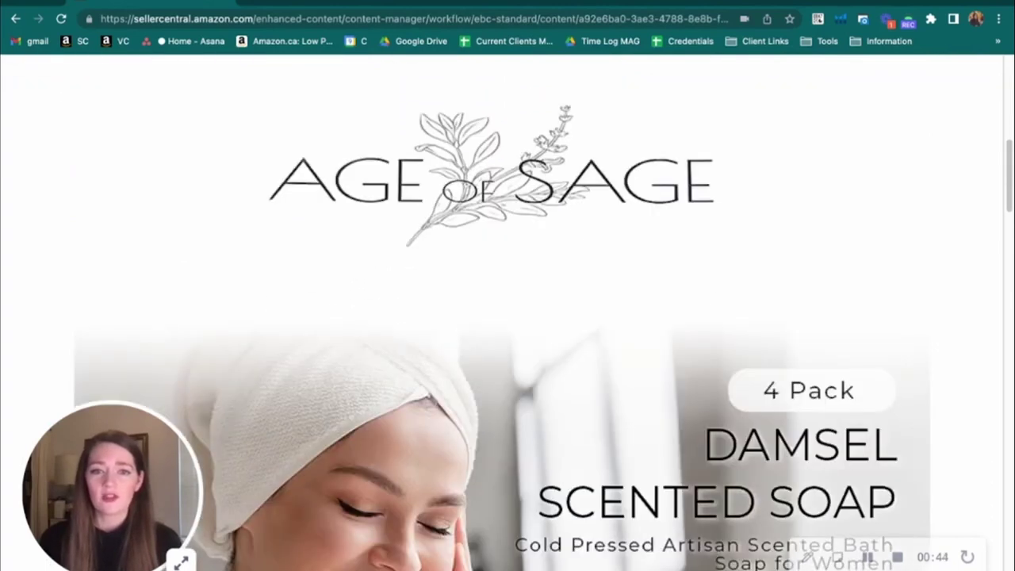
scroll(891, 373, down, 12)
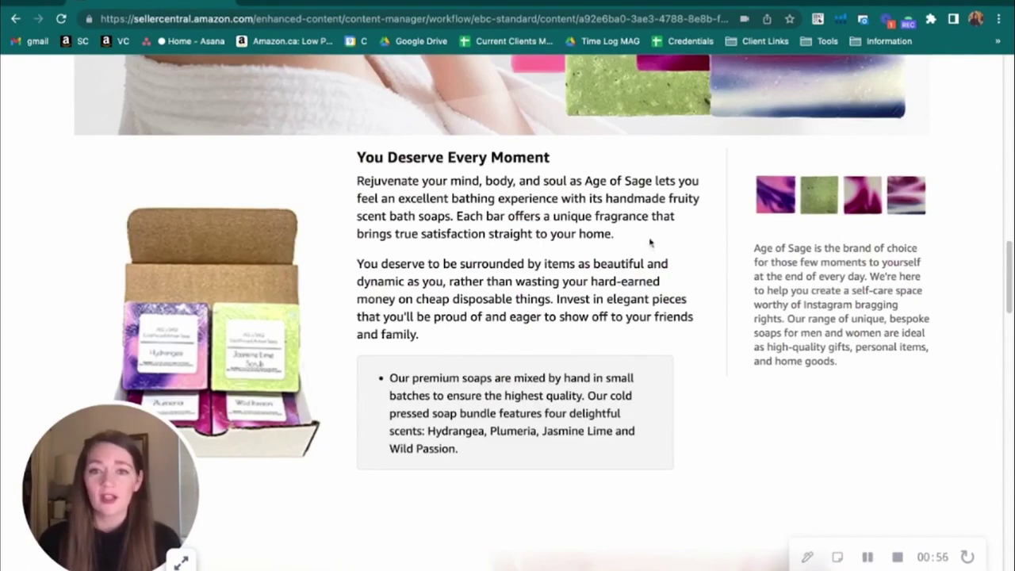
scroll(559, 256, down, 3)
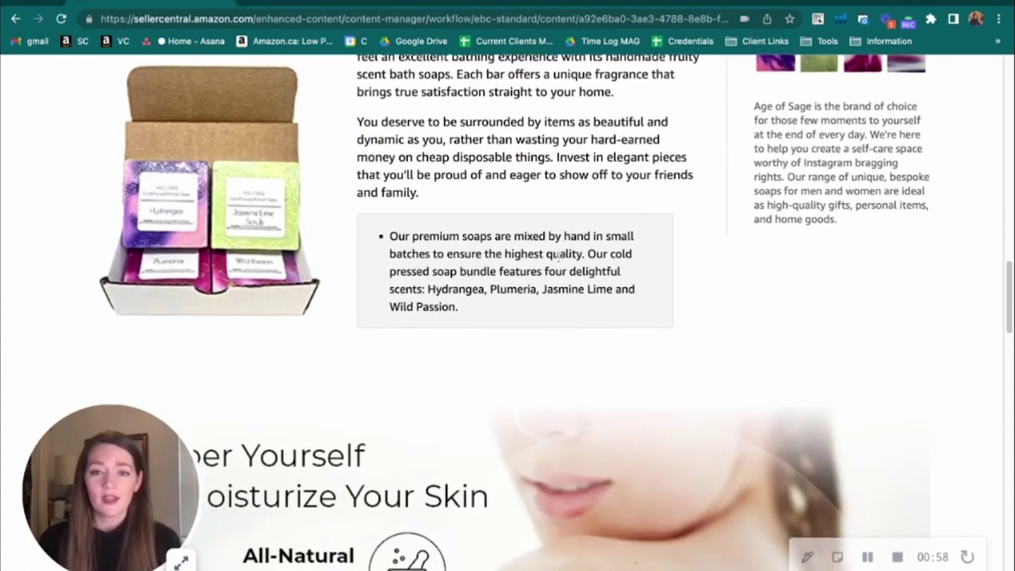
scroll(559, 255, down, 5)
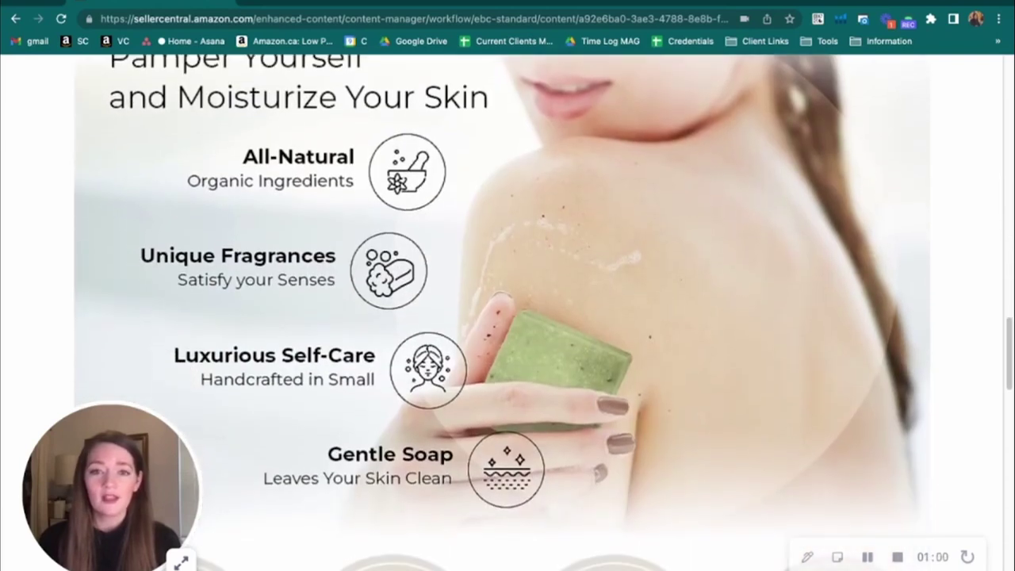
scroll(502, 309, down, 4)
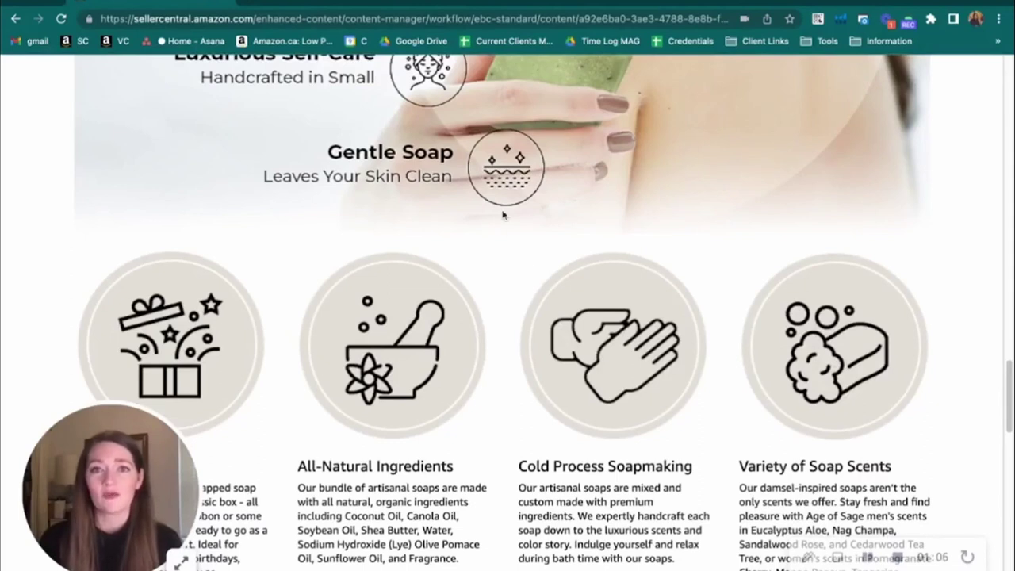
scroll(507, 230, down, 2)
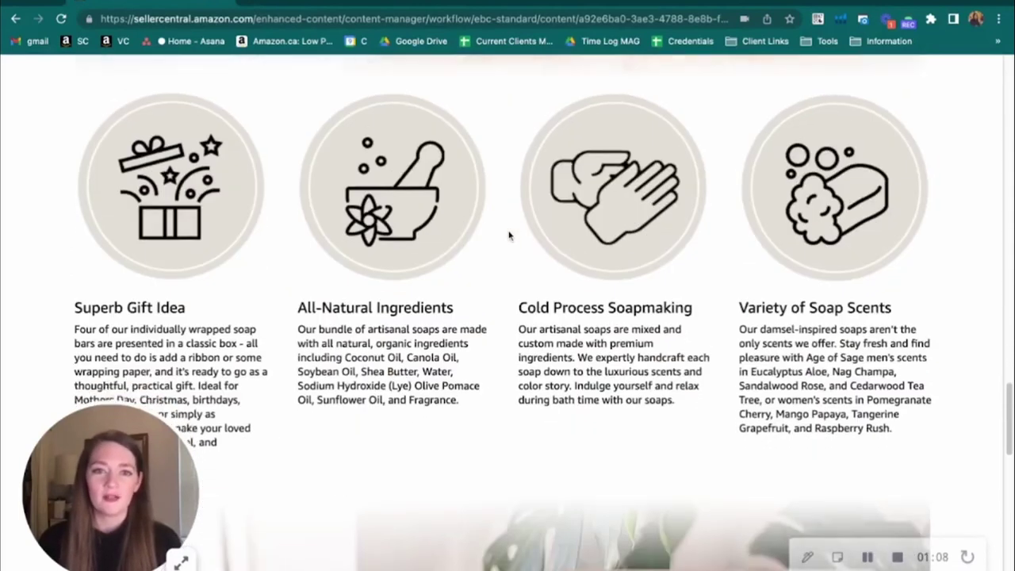
scroll(510, 235, down, 10)
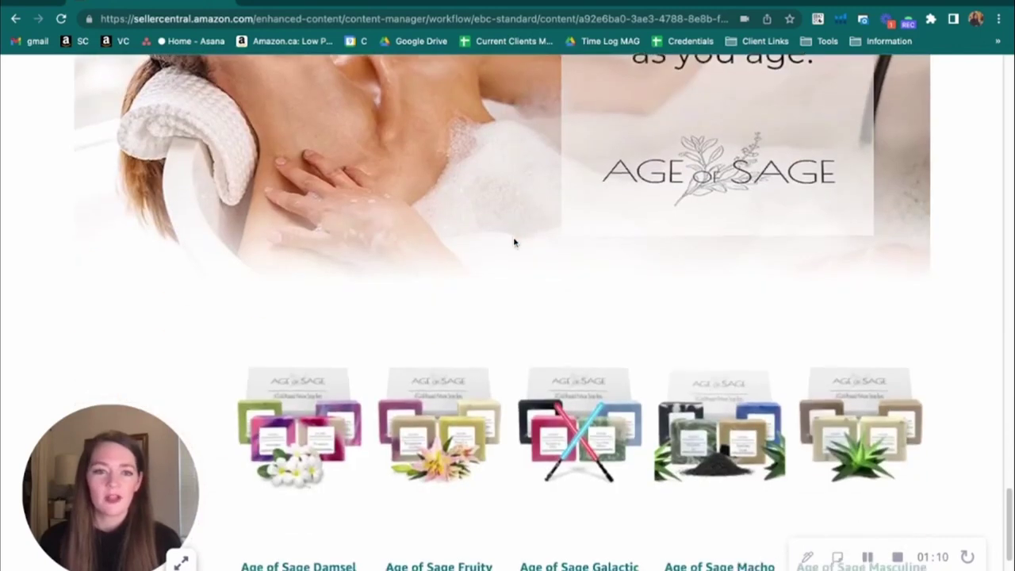
scroll(514, 243, down, 3)
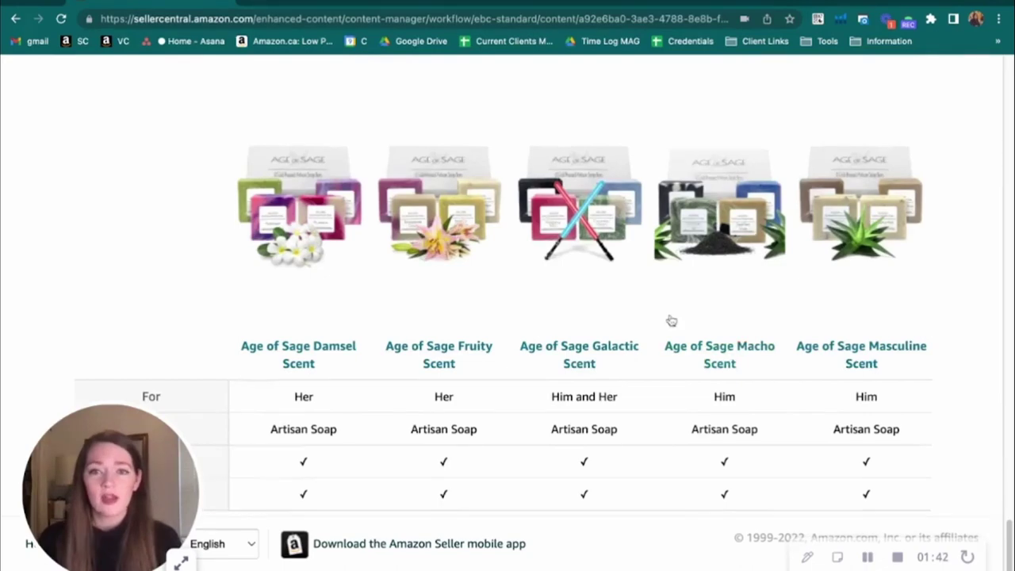
scroll(671, 320, up, 10)
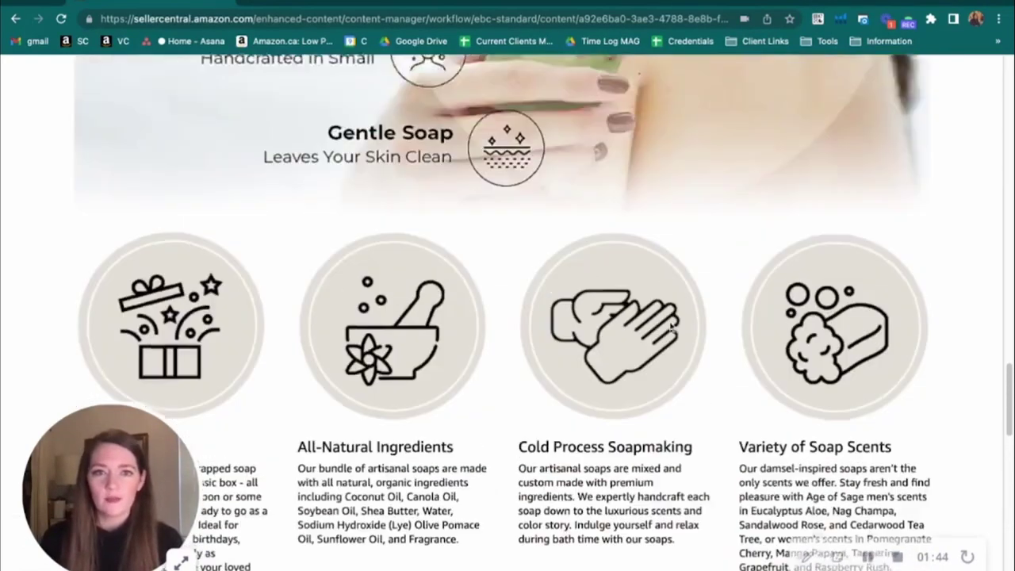
scroll(671, 325, up, 15)
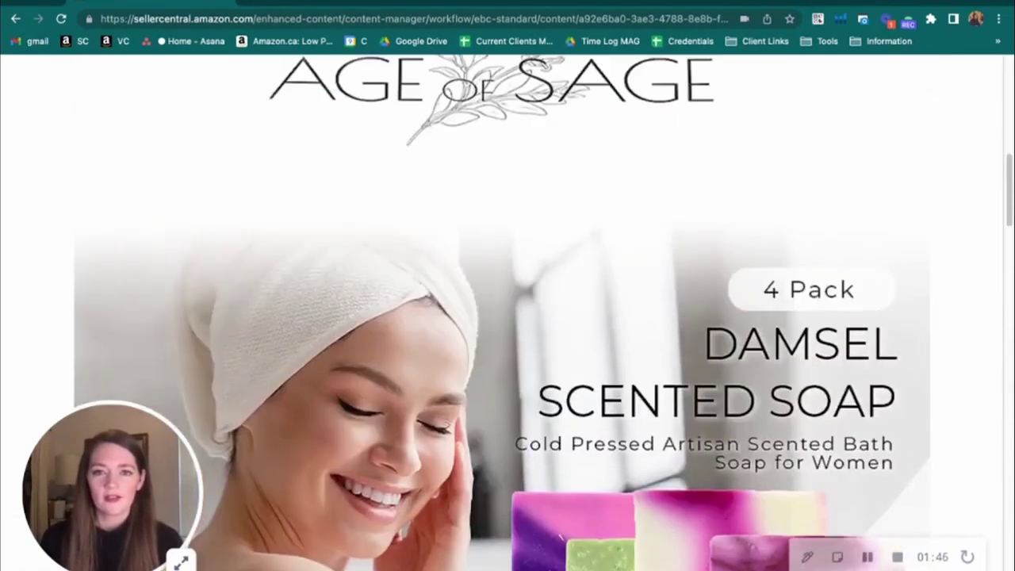
scroll(507, 317, up, 8)
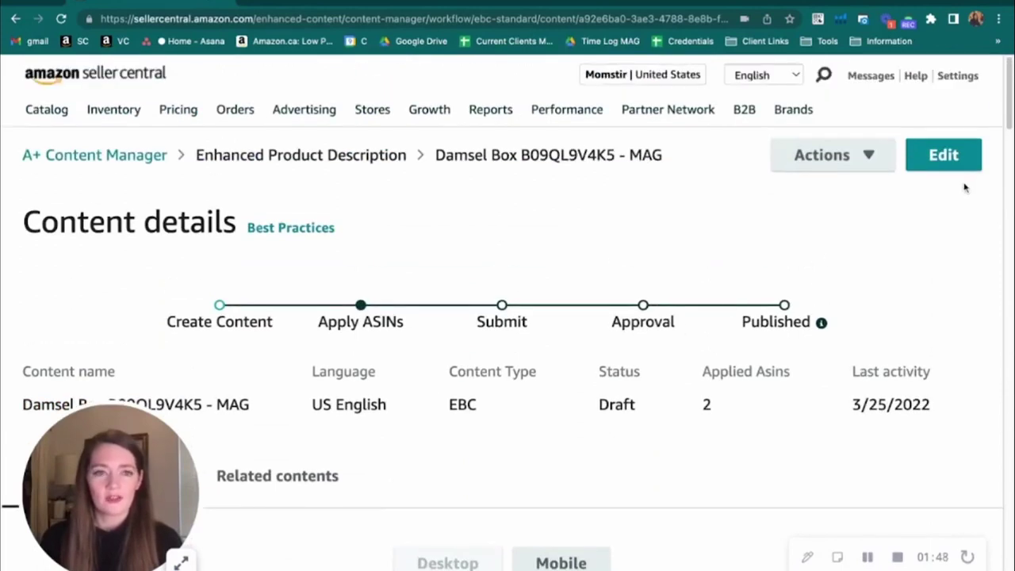
Put Damsel Box B09QL9V4K5 - MAG into edit mode and look over its editable image and text modules
click(962, 165)
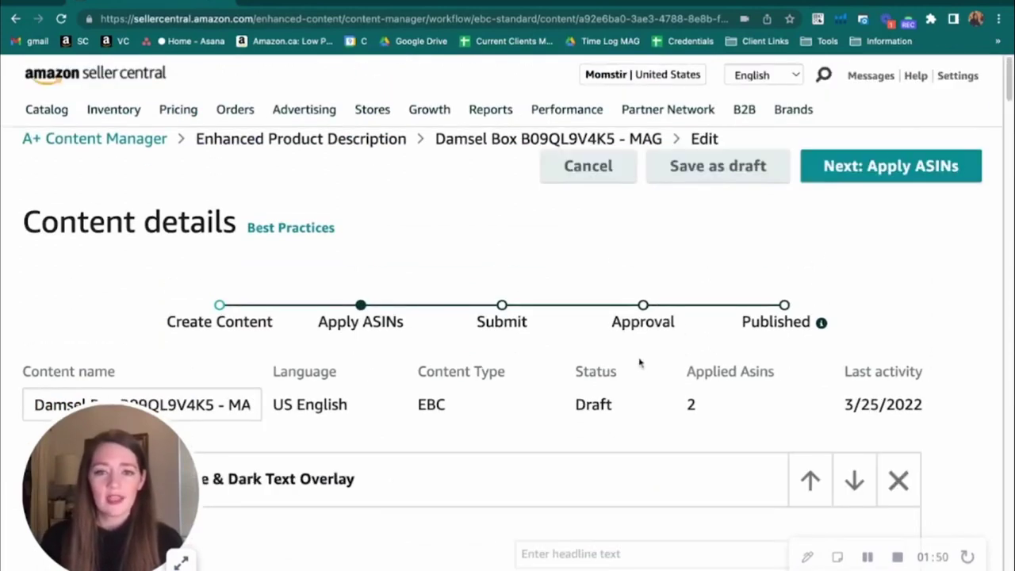
scroll(643, 368, down, 7)
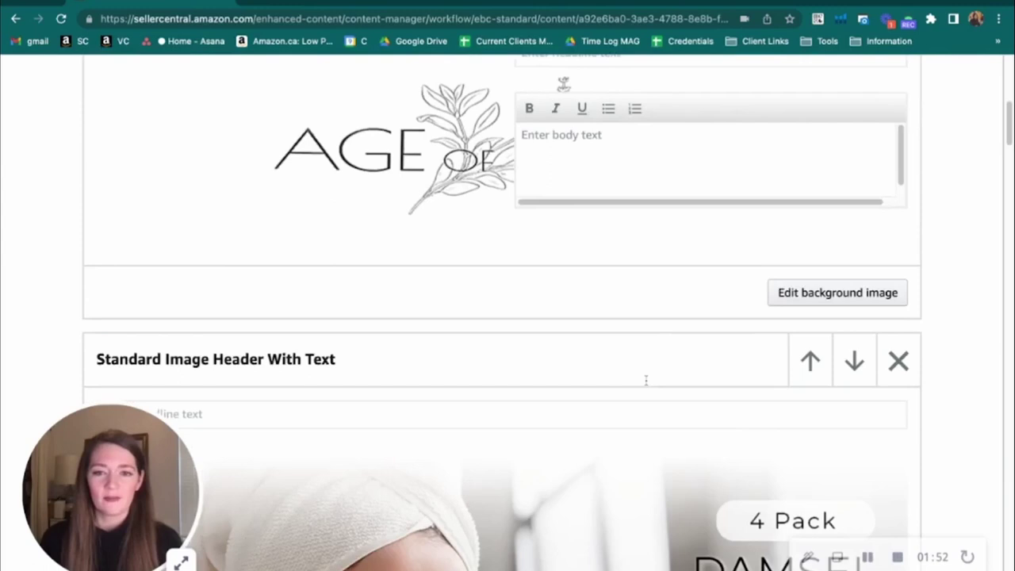
scroll(607, 320, up, 3)
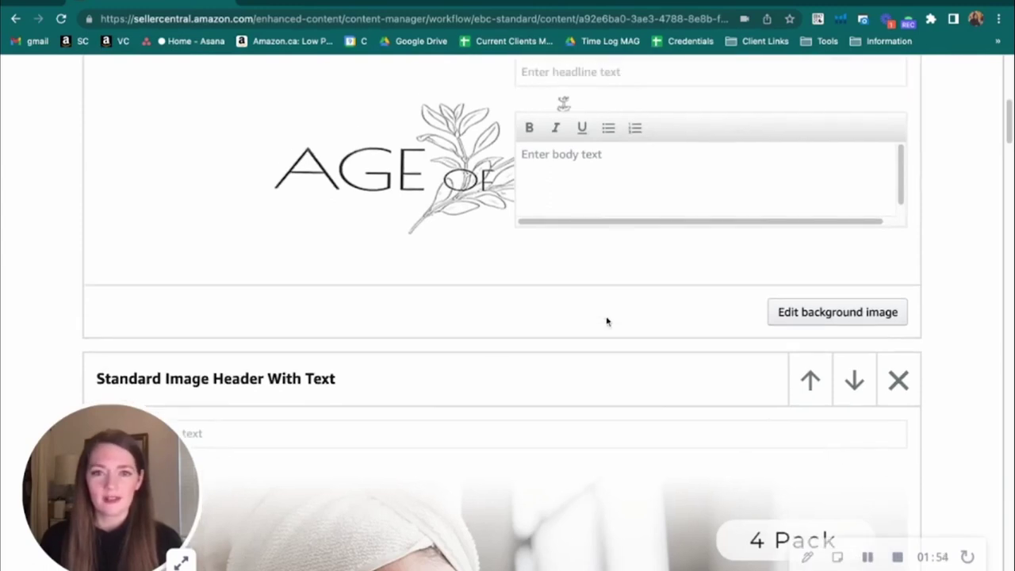
scroll(606, 333, up, 3)
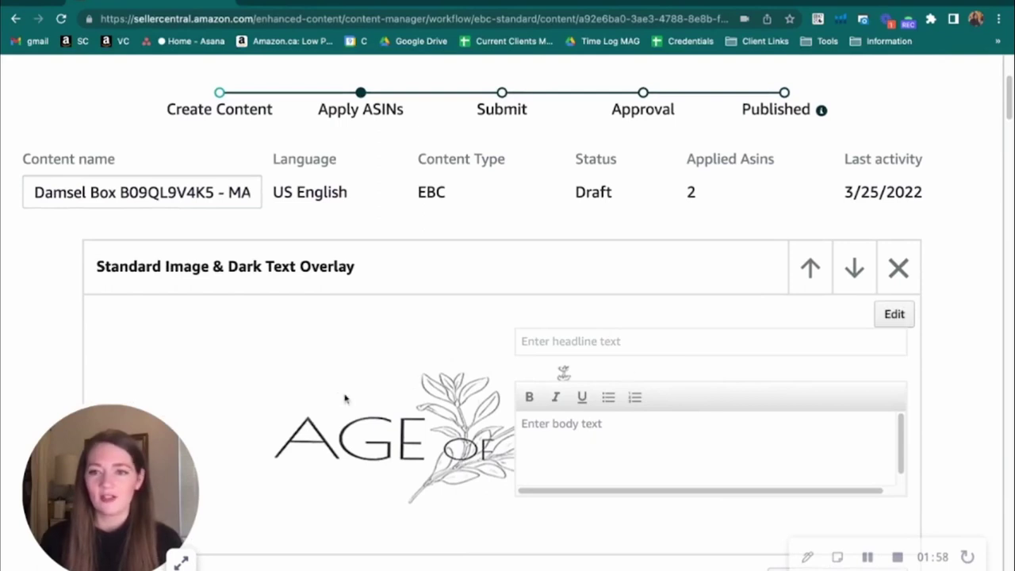
scroll(728, 254, up, 3)
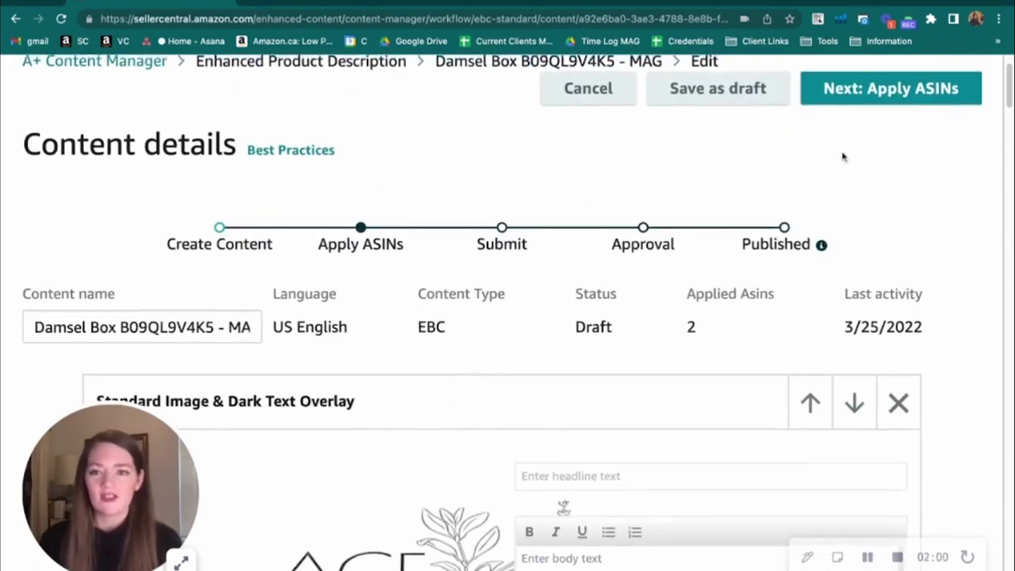
scroll(843, 157, up, 2)
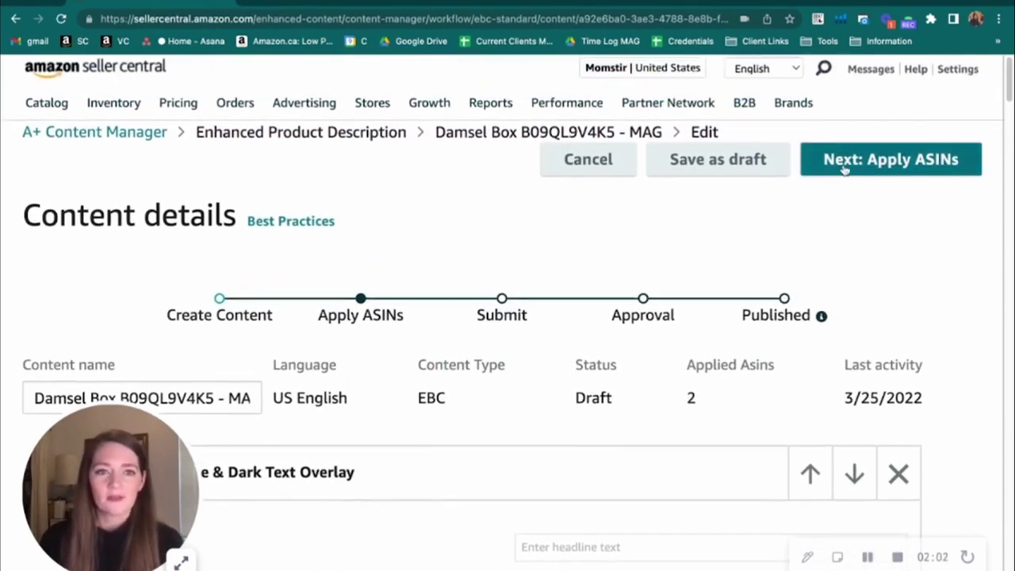
On the Apply ASINs step, search for ASIN B09QL9V4K5 and select the Age of Sage Scent Soap result
click(846, 162)
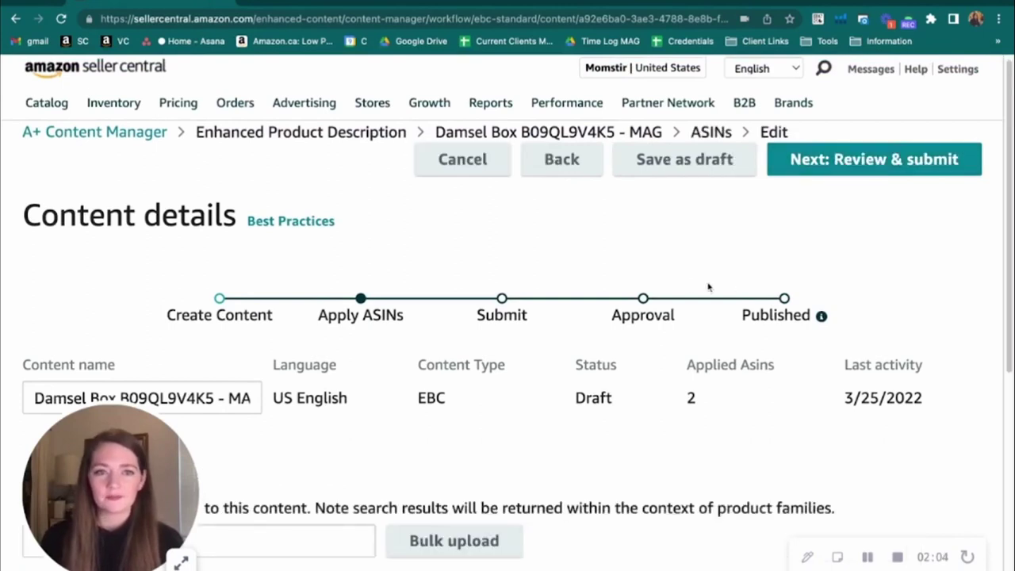
scroll(864, 329, down, 3)
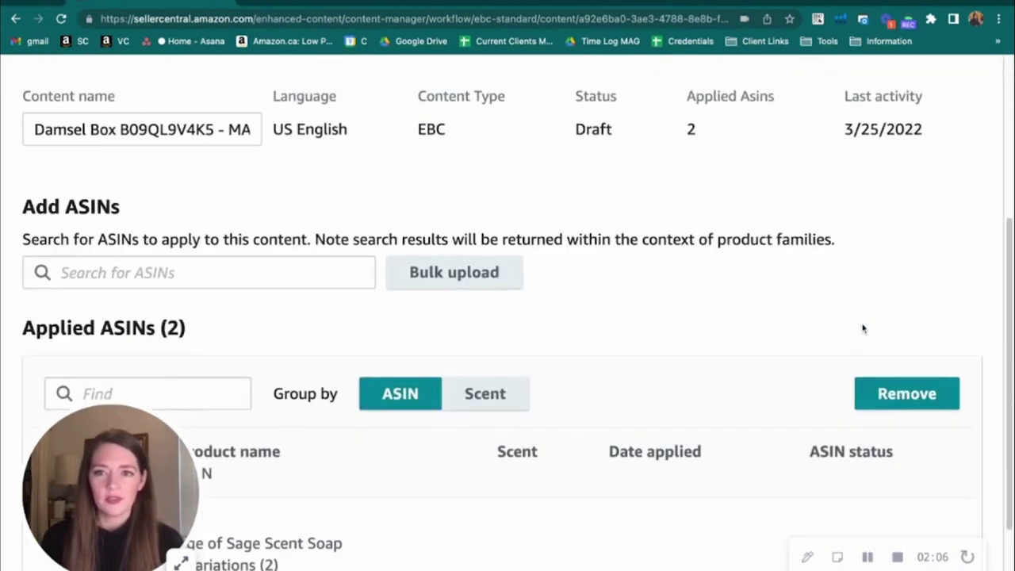
double_click(153, 128)
key(super+c)
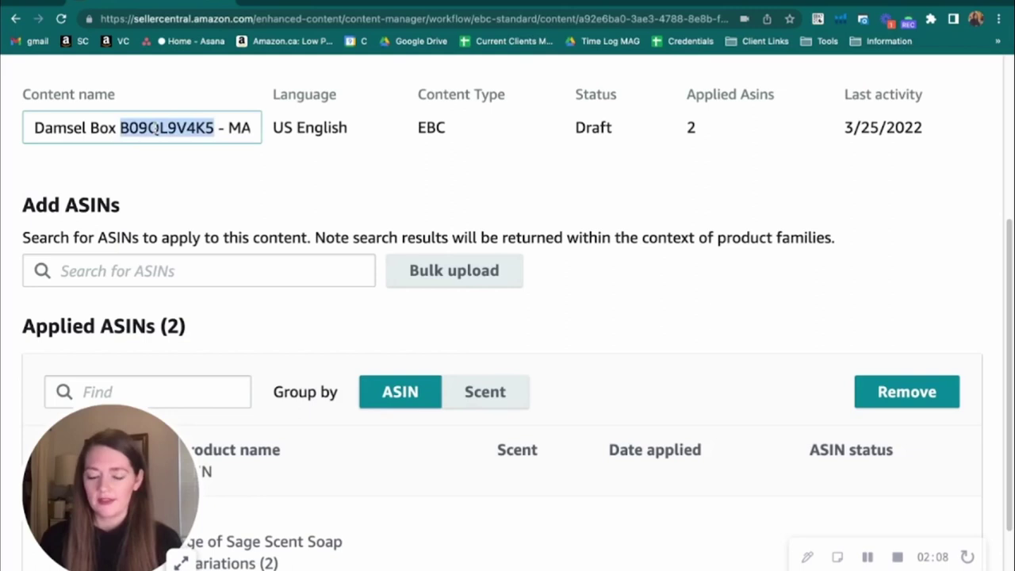
click(200, 266)
scroll(431, 190, down, 1)
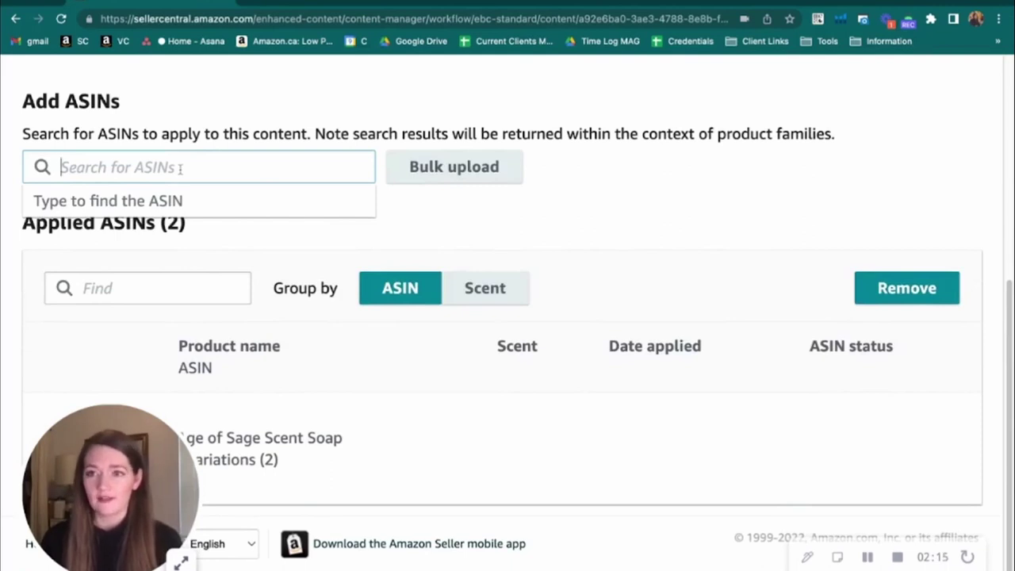
key(super+v)
click(172, 200)
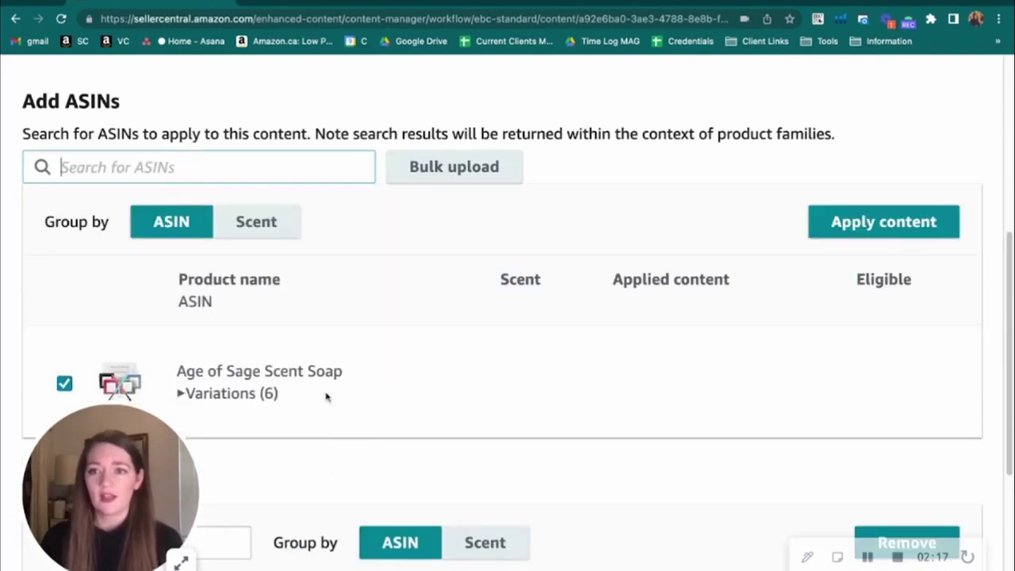
scroll(208, 234, down, 2)
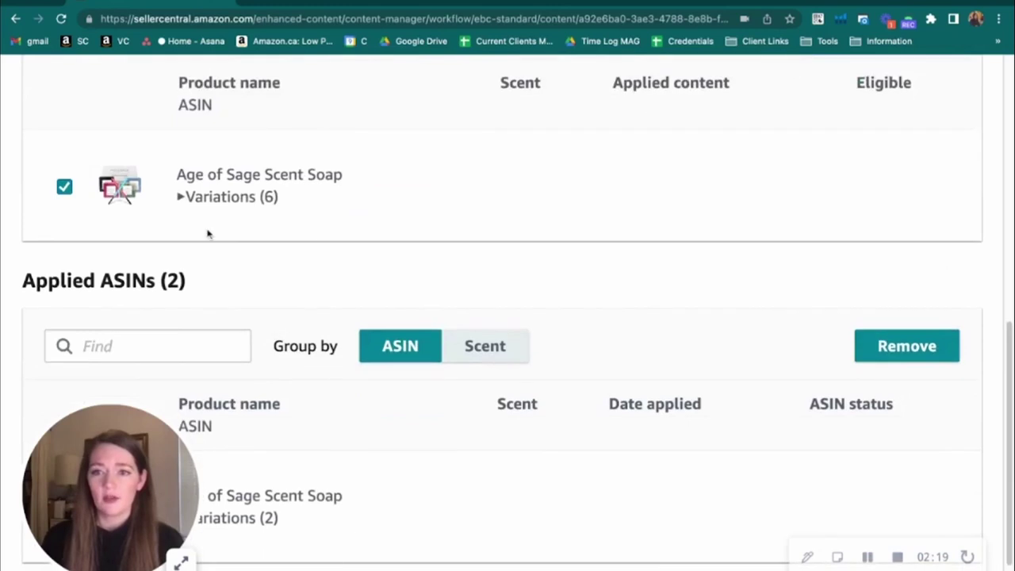
Expand Variations (6) and uncheck the Galactic, Macho, Masculine and Fruity scents
click(181, 196)
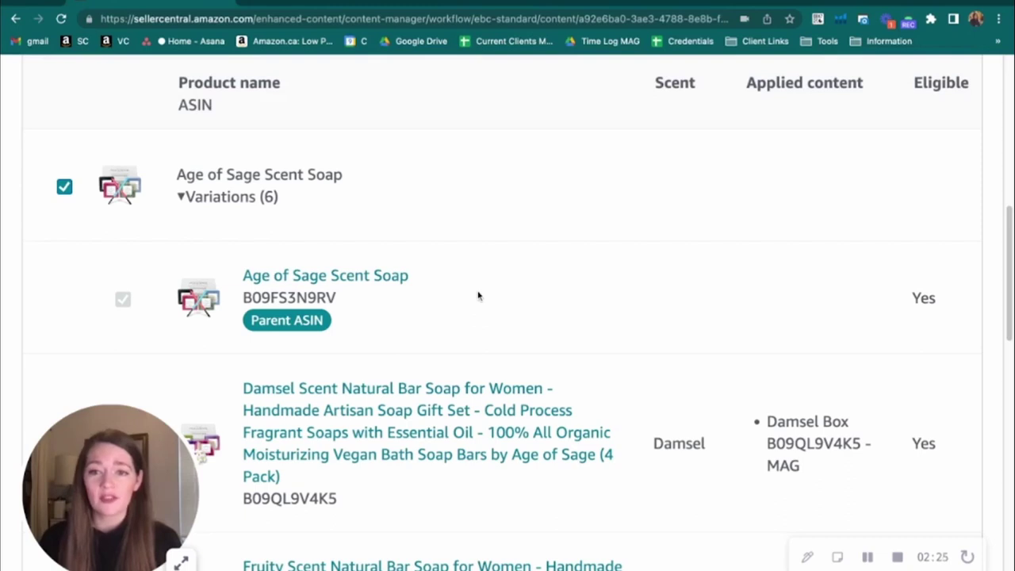
scroll(397, 261, down, 4)
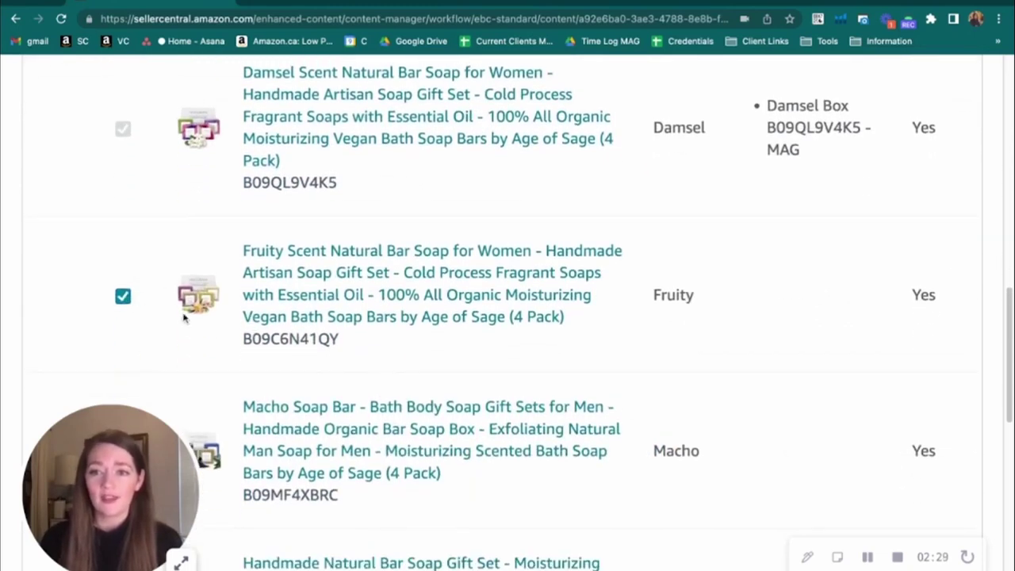
scroll(183, 318, down, 3)
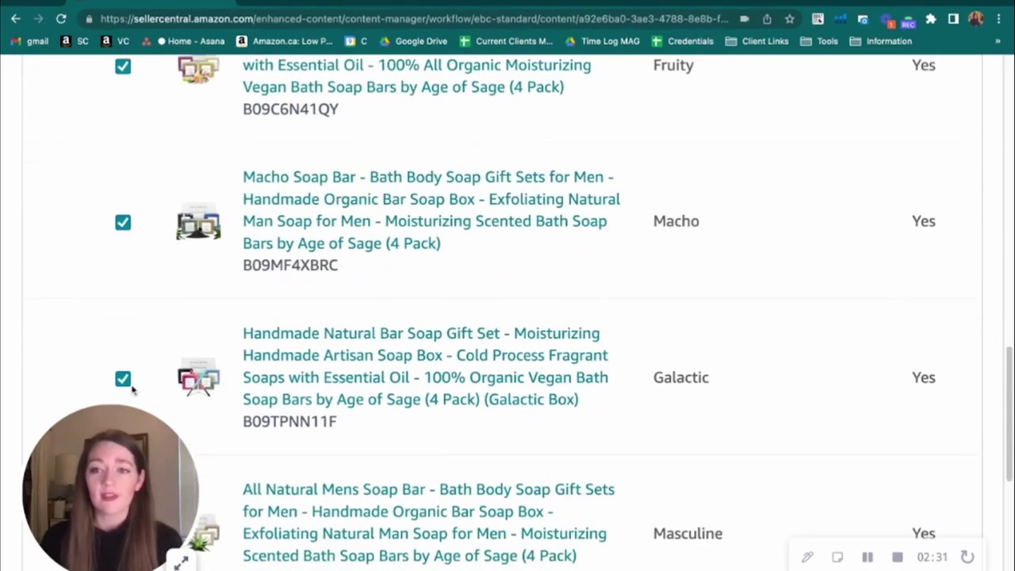
scroll(132, 387, down, 1)
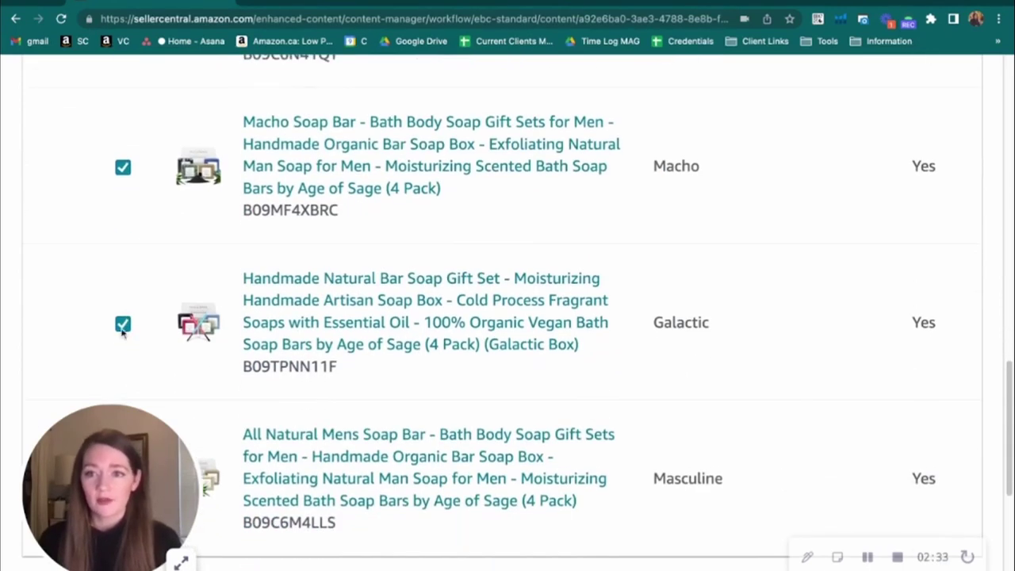
click(122, 325)
click(123, 168)
scroll(141, 225, down, 2)
click(123, 334)
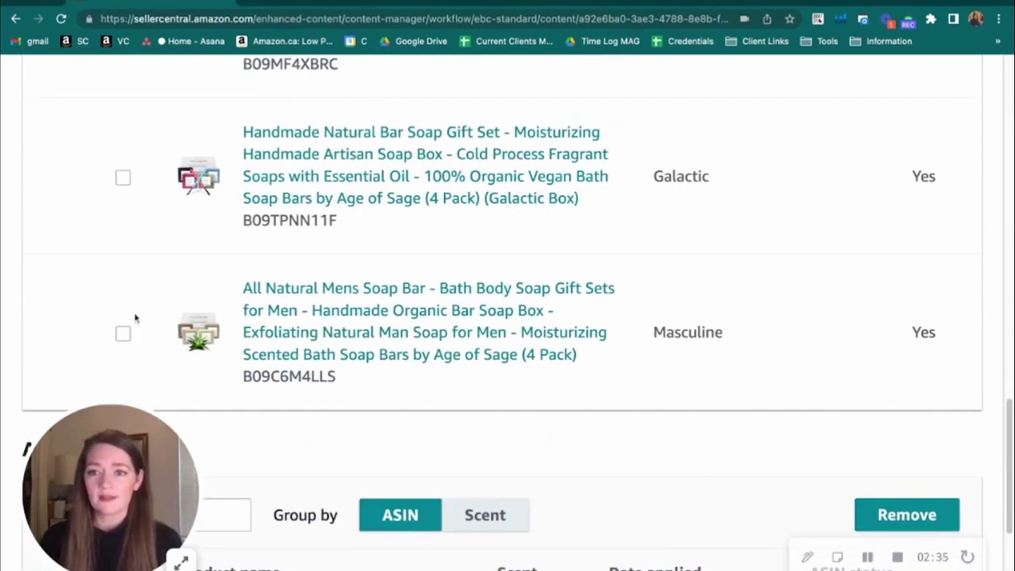
scroll(183, 182, up, 5)
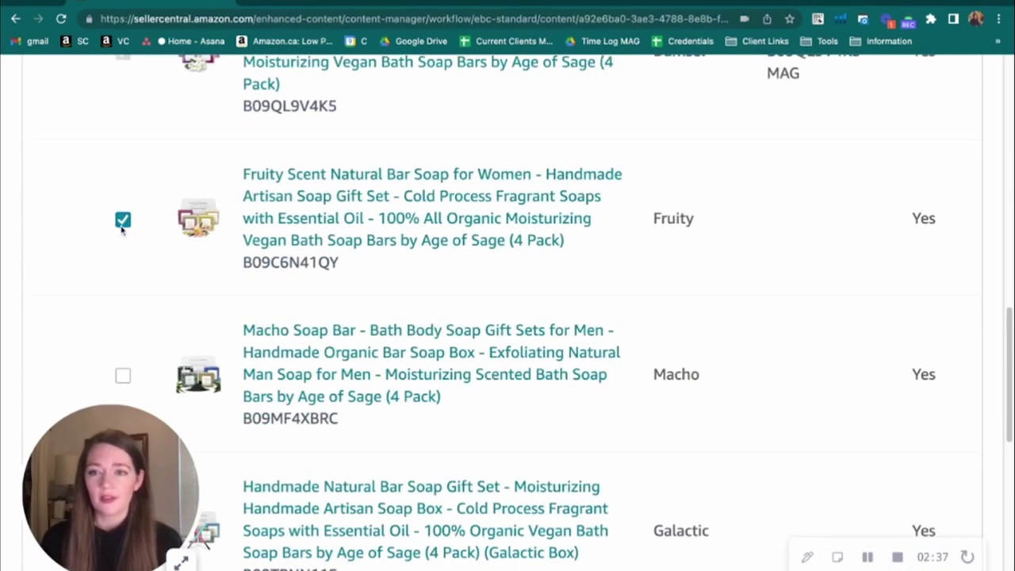
click(122, 221)
scroll(390, 172, up, 3)
scroll(612, 248, up, 3)
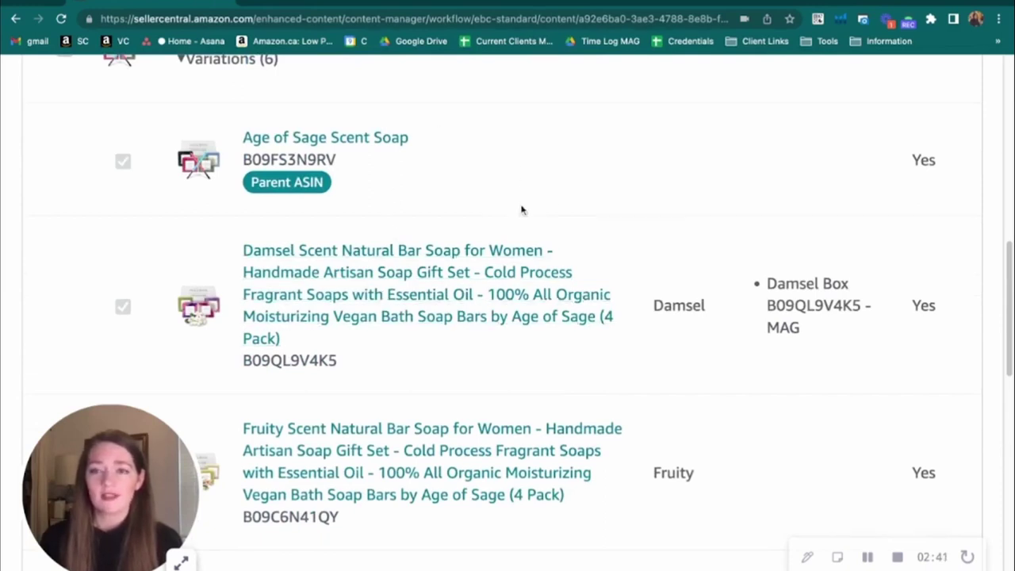
scroll(622, 208, up, 10)
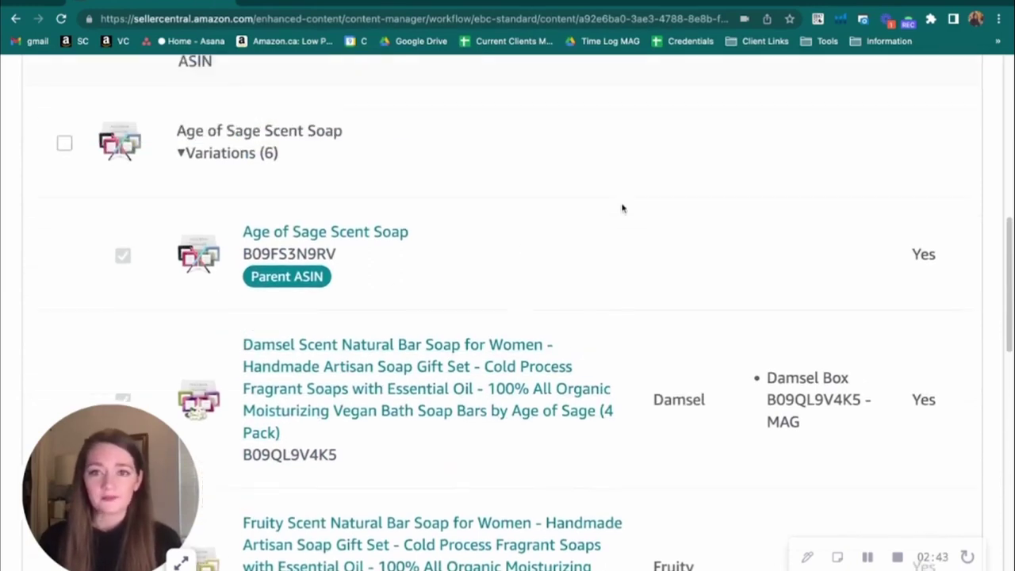
Move to Review & submit and check the preview down to Applied ASINs (2)
scroll(822, 351, up, 1)
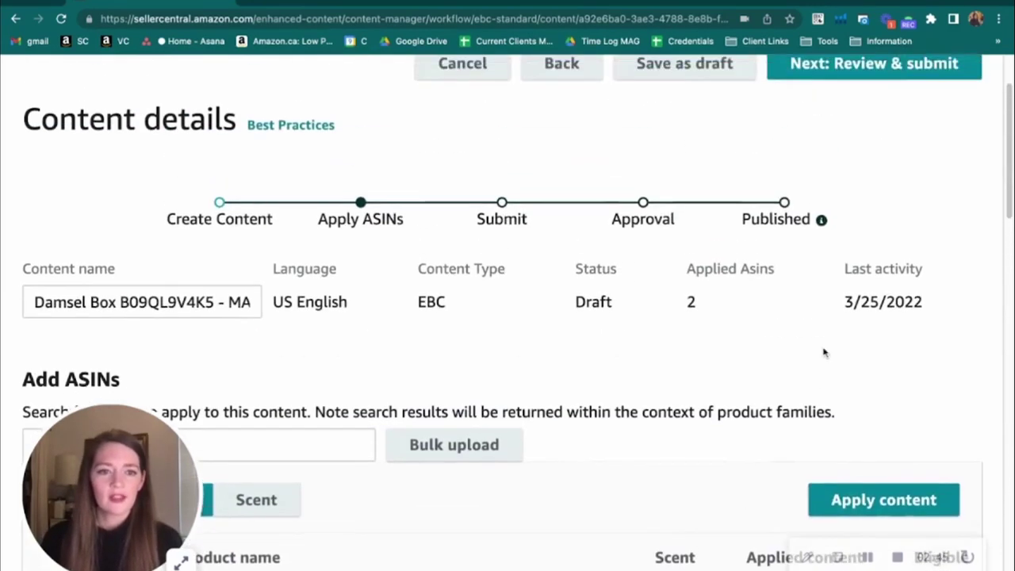
scroll(840, 396, down, 2)
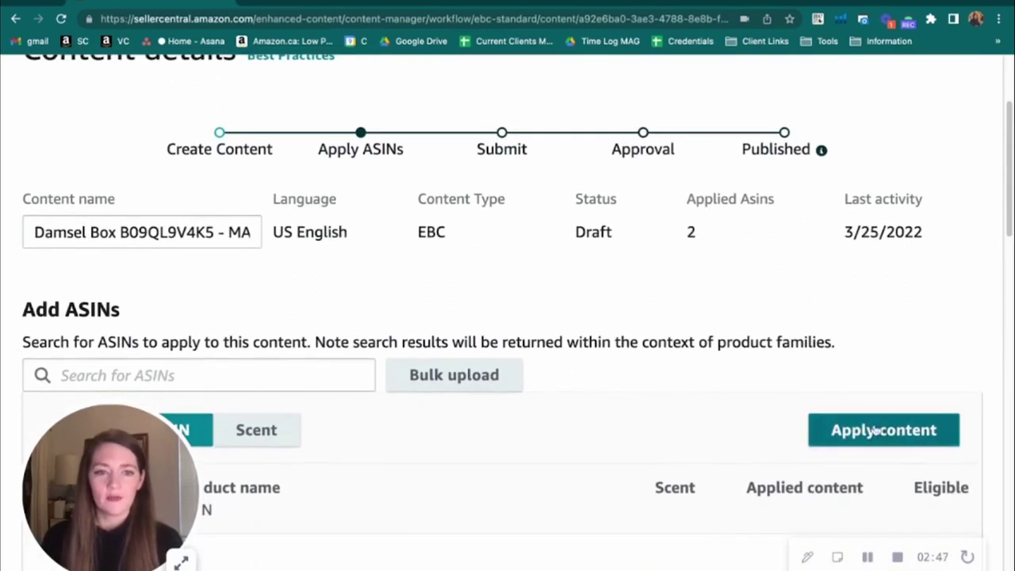
scroll(903, 323, up, 4)
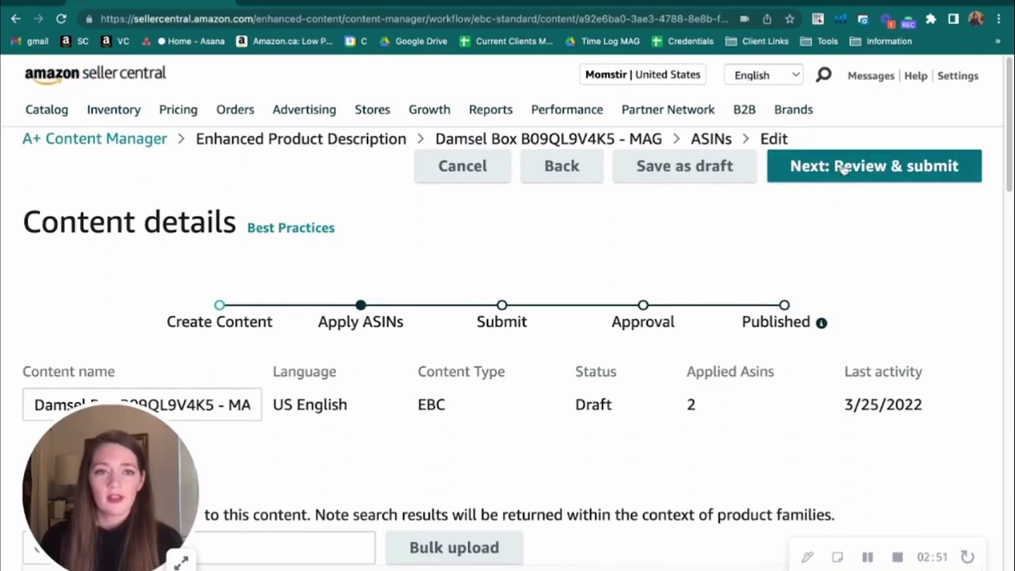
click(845, 169)
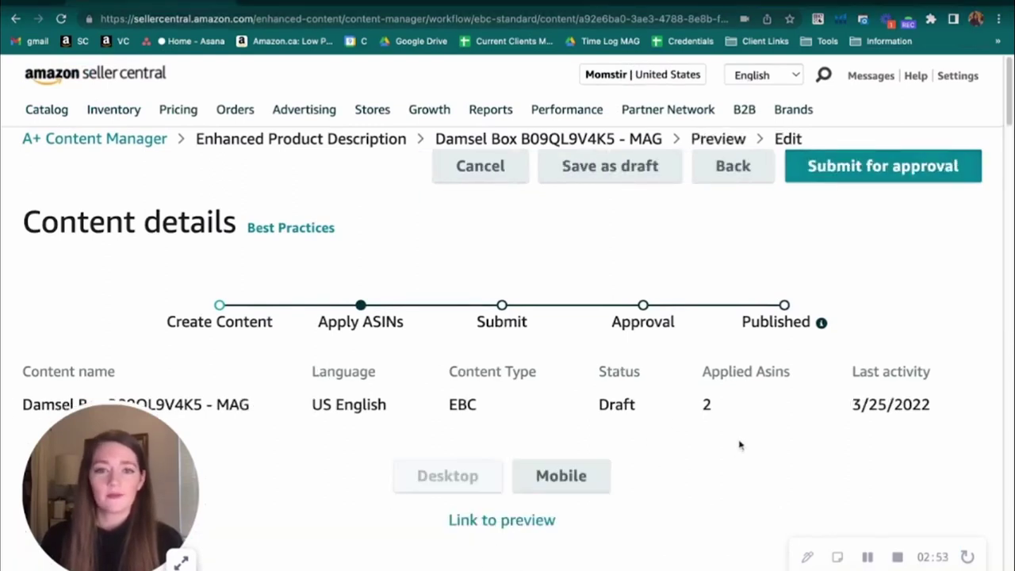
scroll(839, 310, down, 3)
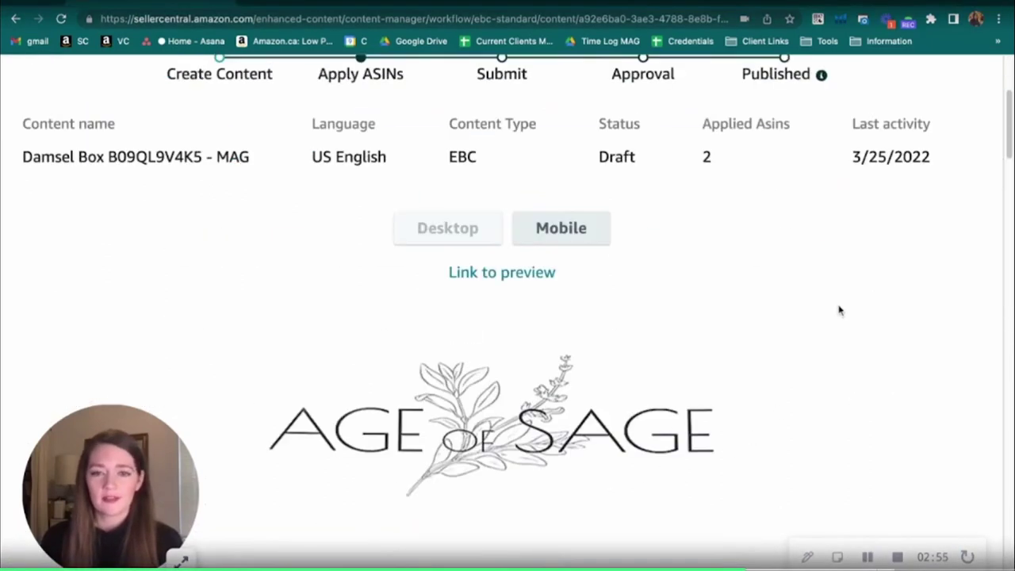
scroll(812, 315, down, 10)
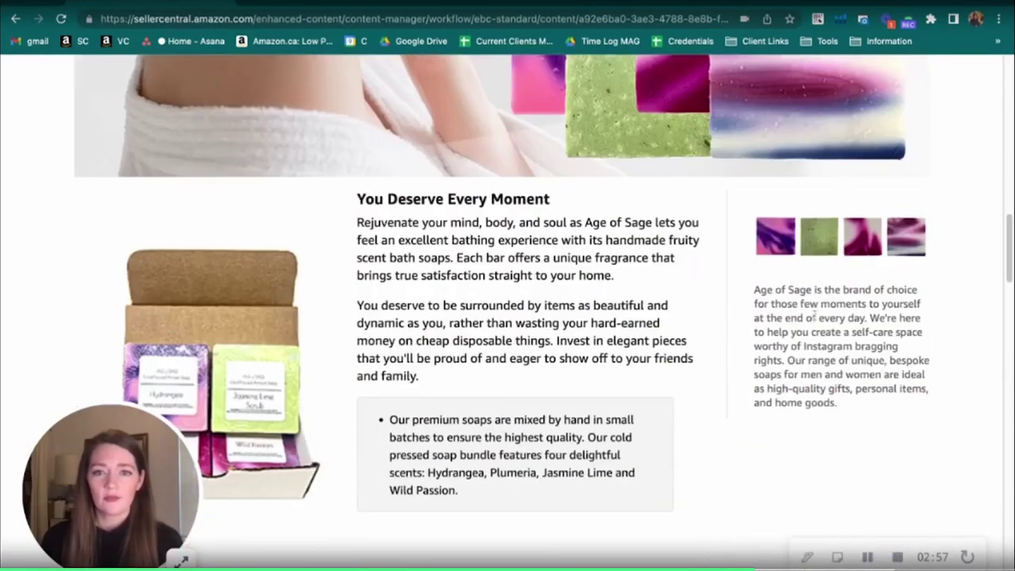
scroll(813, 316, down, 12)
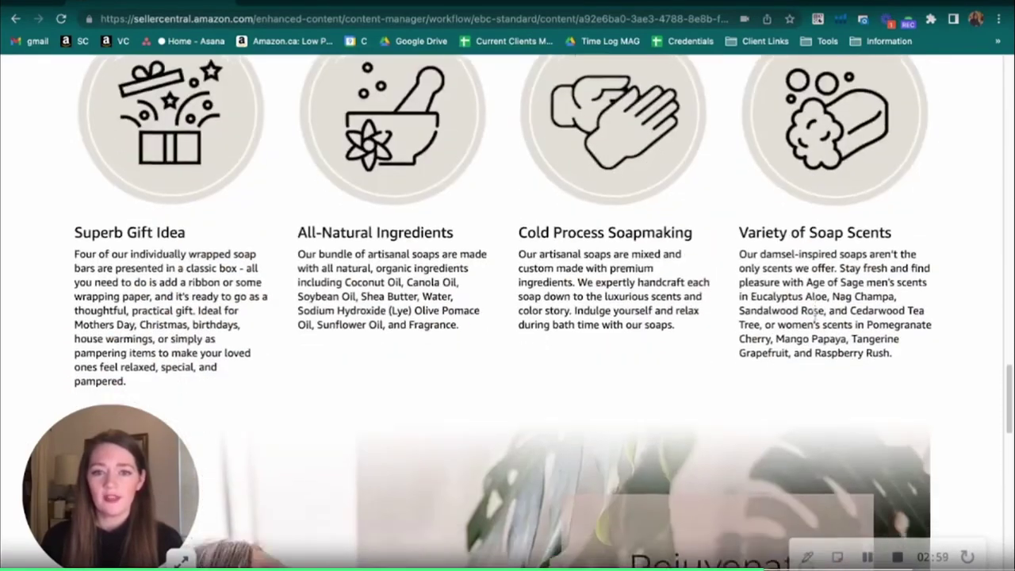
scroll(815, 315, down, 12)
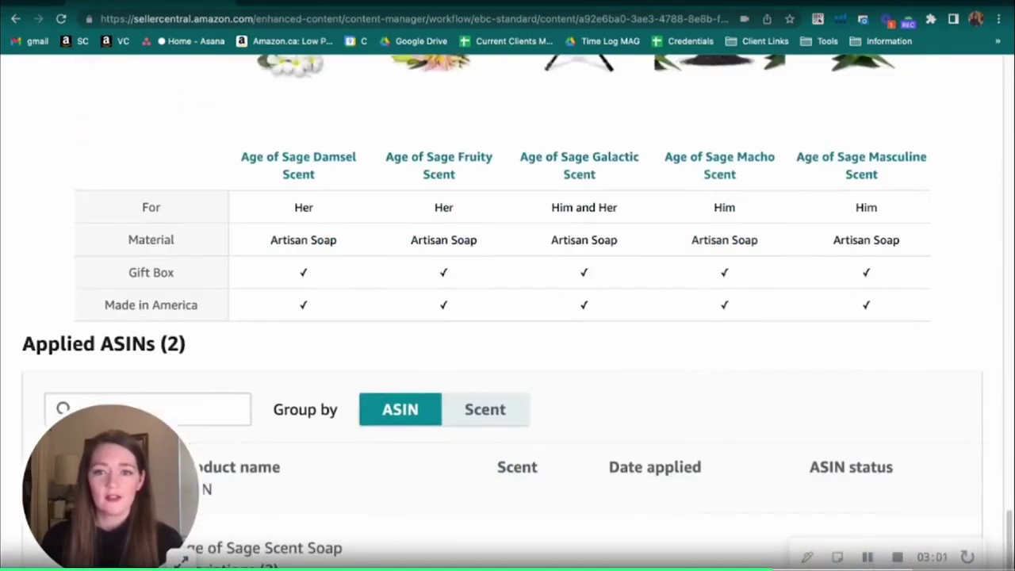
scroll(815, 315, down, 2)
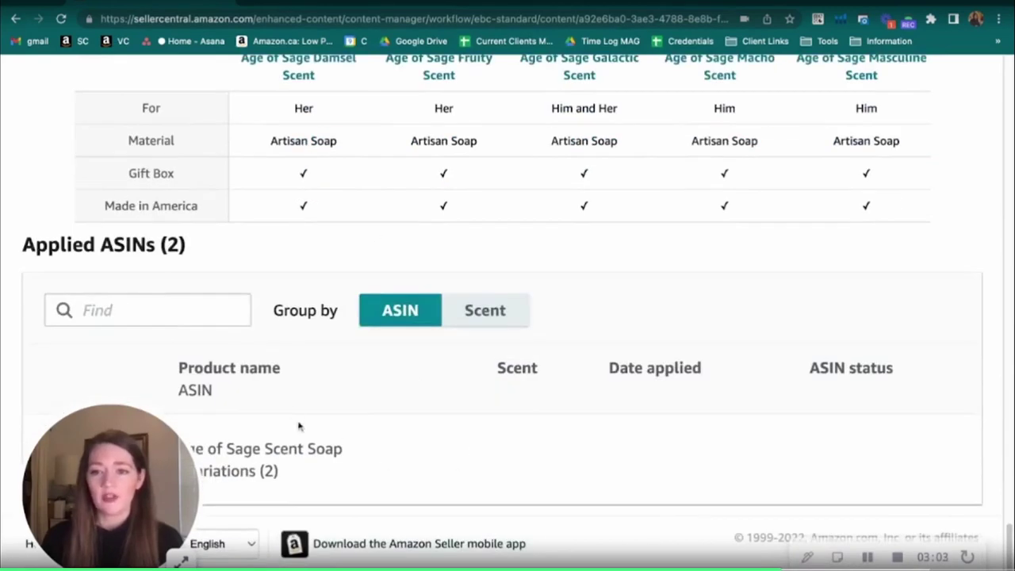
scroll(750, 270, up, 9)
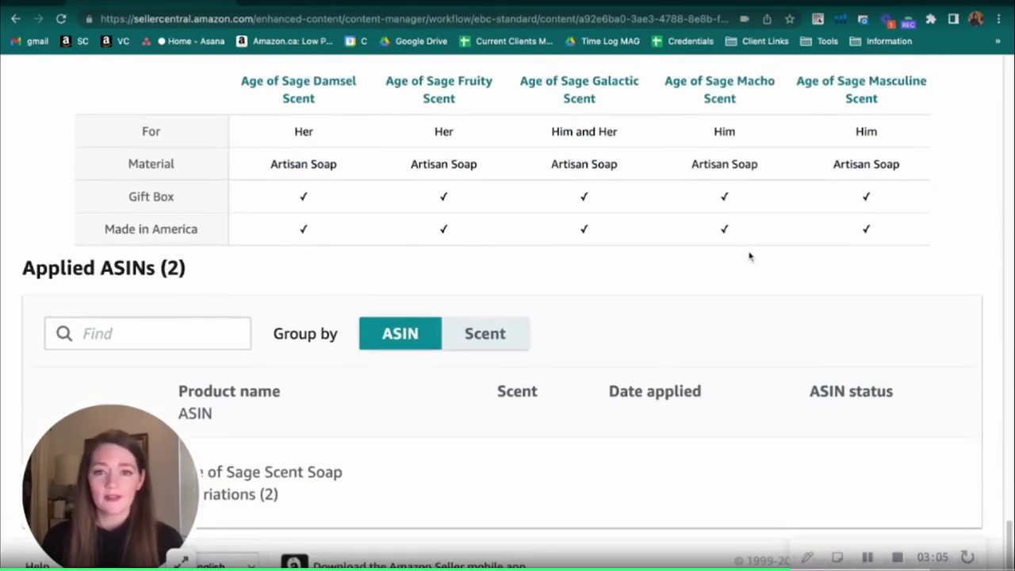
scroll(747, 251, up, 20)
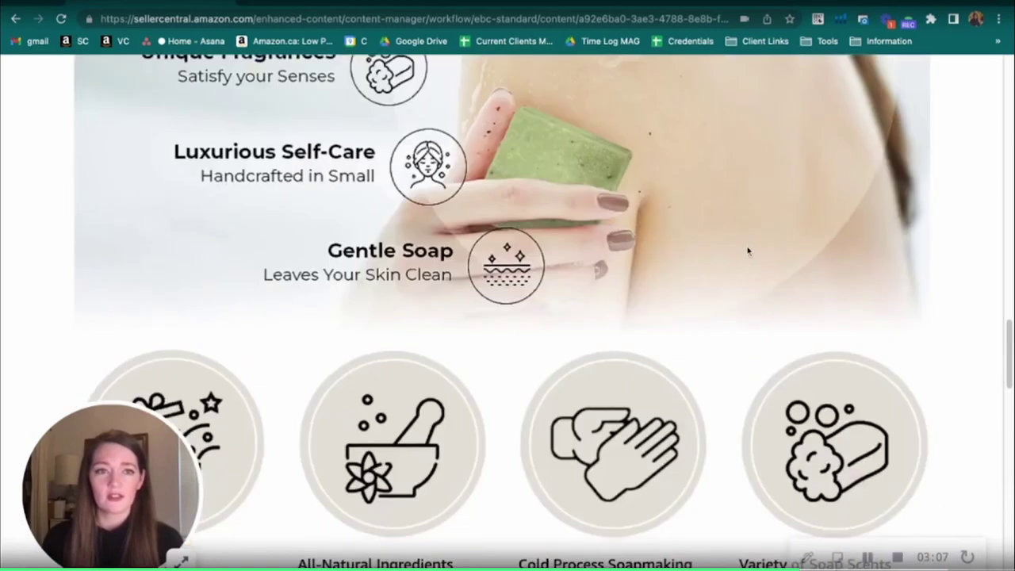
scroll(844, 264, up, 2)
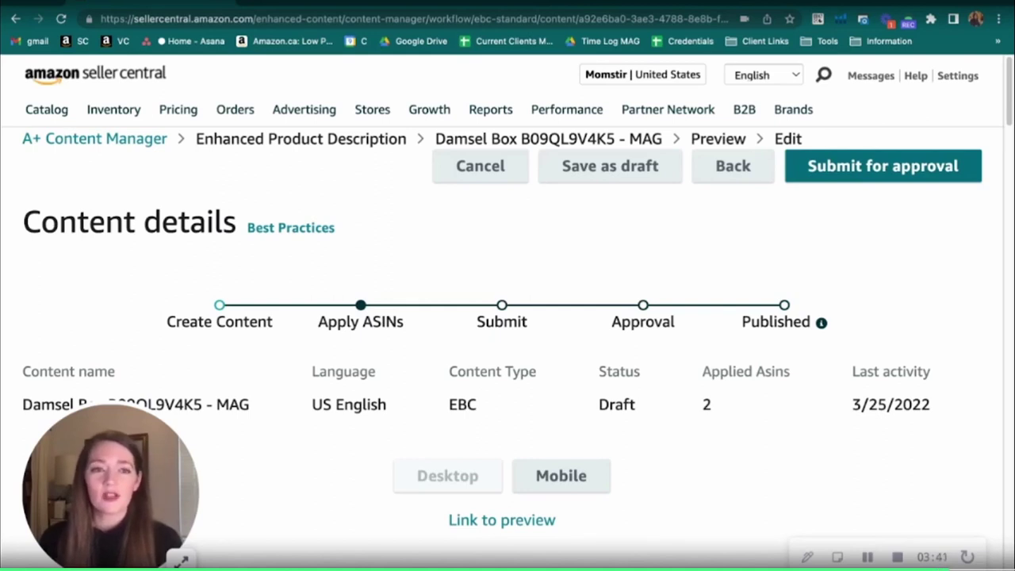
Return to the A+ Content Manager list, confirm Damsel Box is a Draft with 2 ASINs, and highlight an Approved status
click(109, 149)
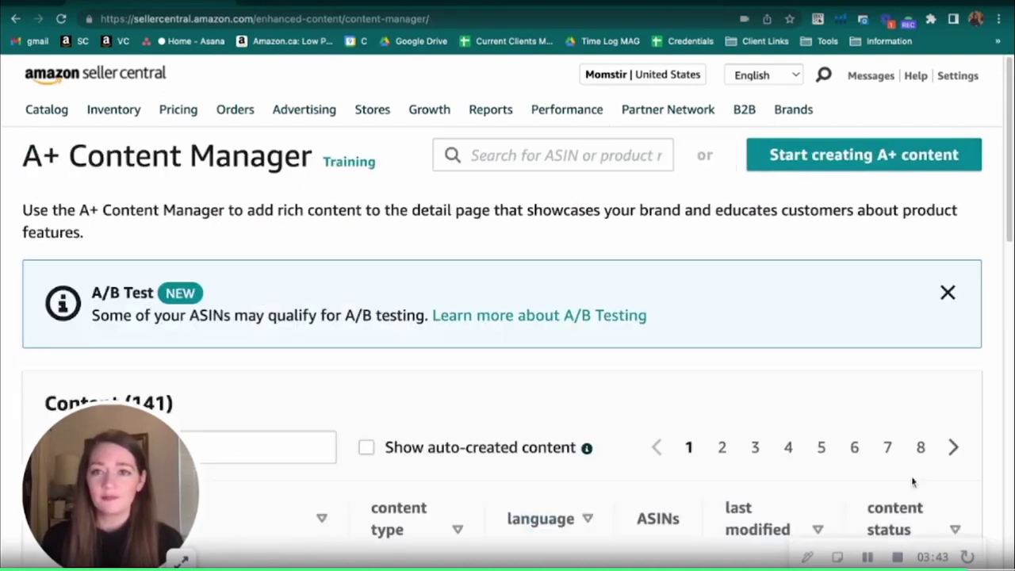
scroll(766, 385, down, 7)
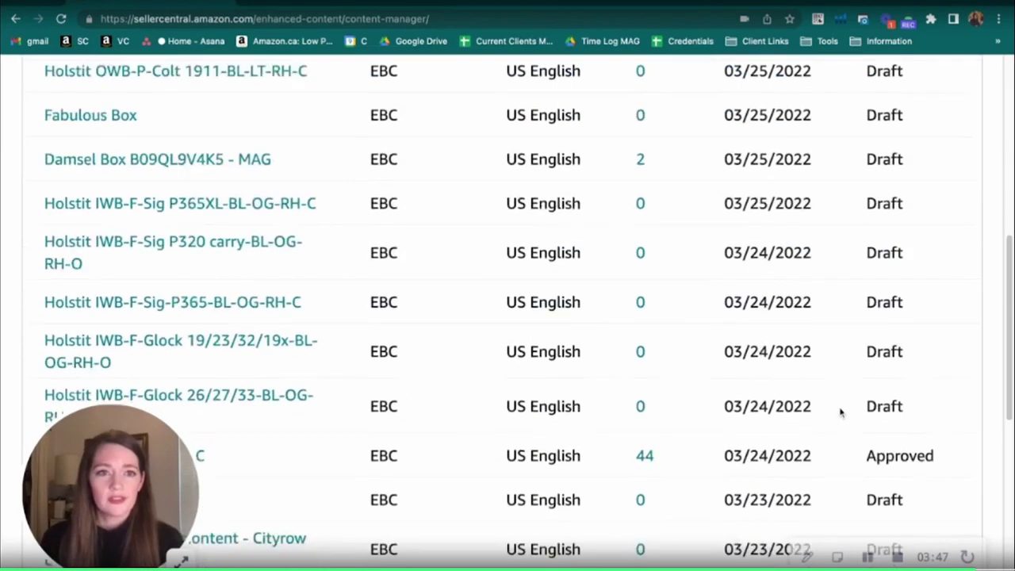
scroll(872, 444, up, 5)
scroll(904, 478, down, 3)
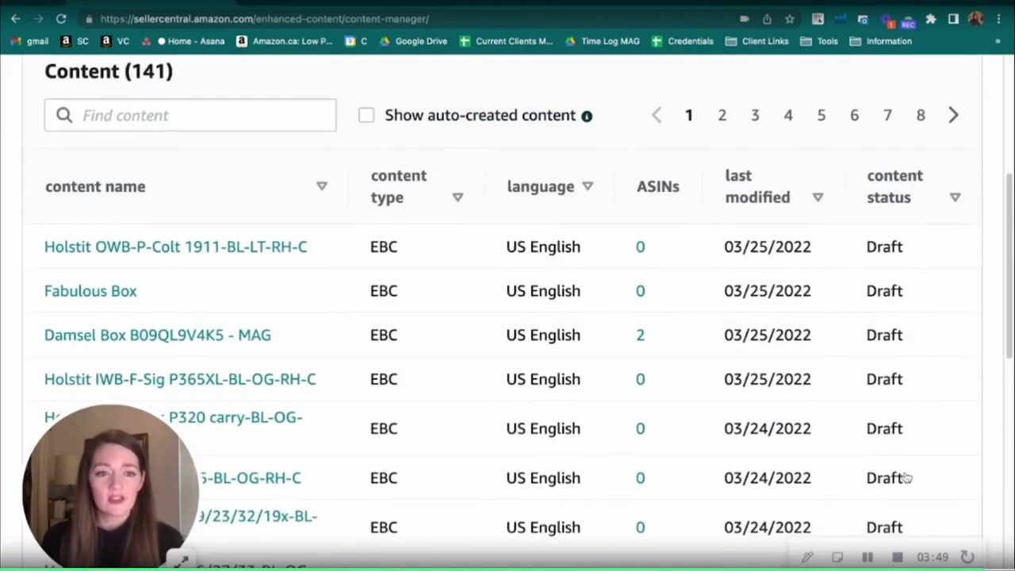
scroll(907, 477, down, 3)
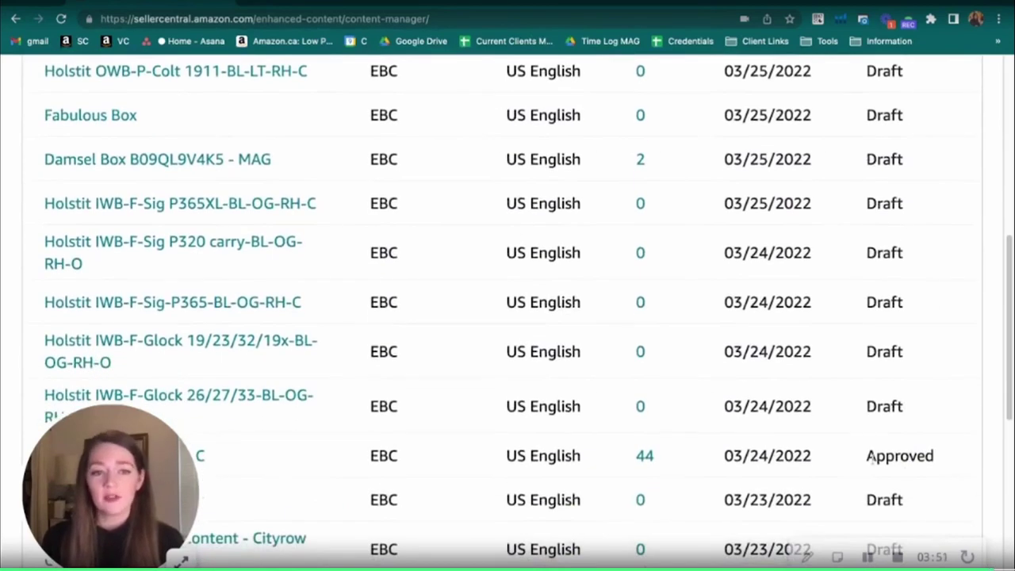
double_click(871, 458)
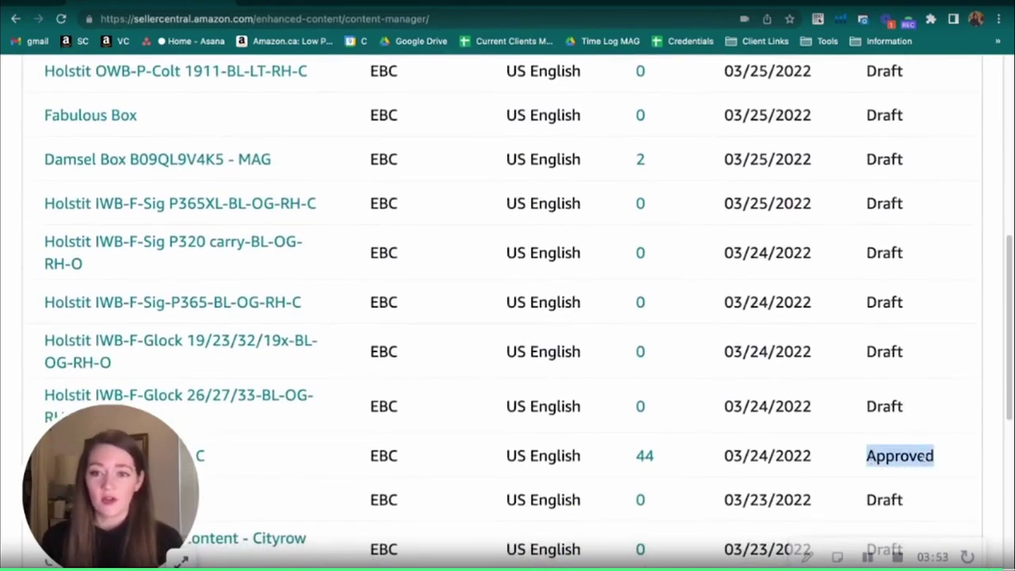